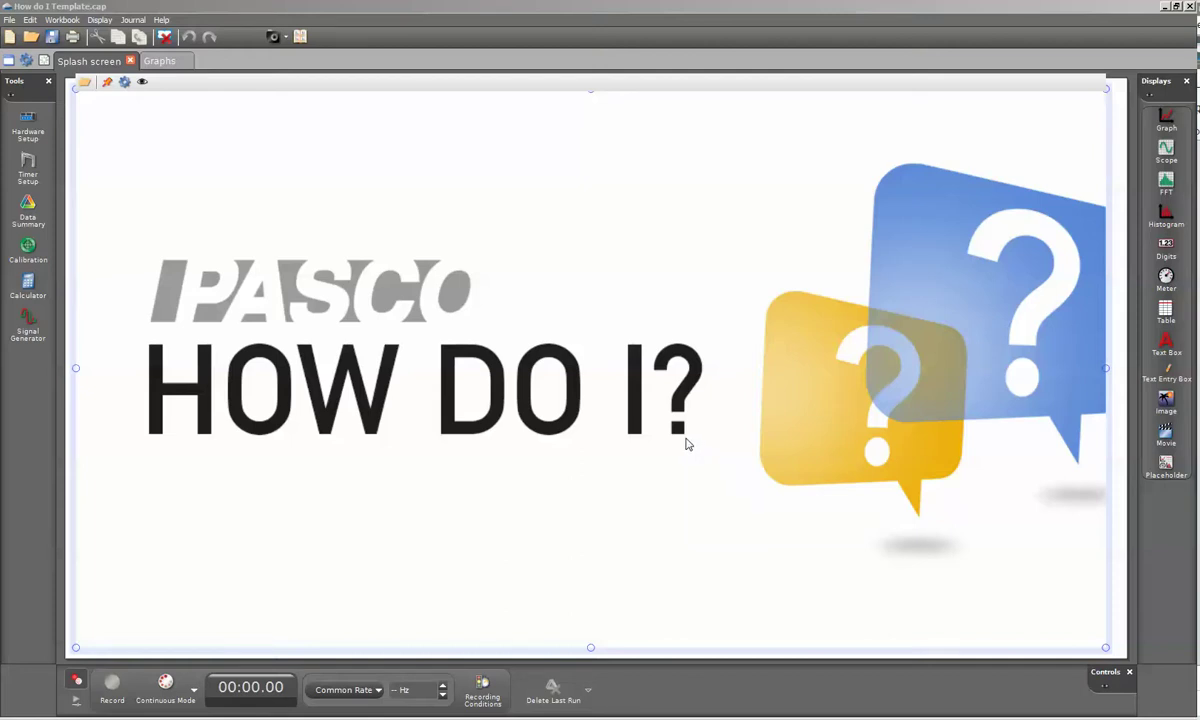
- Open the Signal Generator and expand the 850 Output 1 settings (Sine, 1000 Hz, 1 V)
left_click(28, 330)
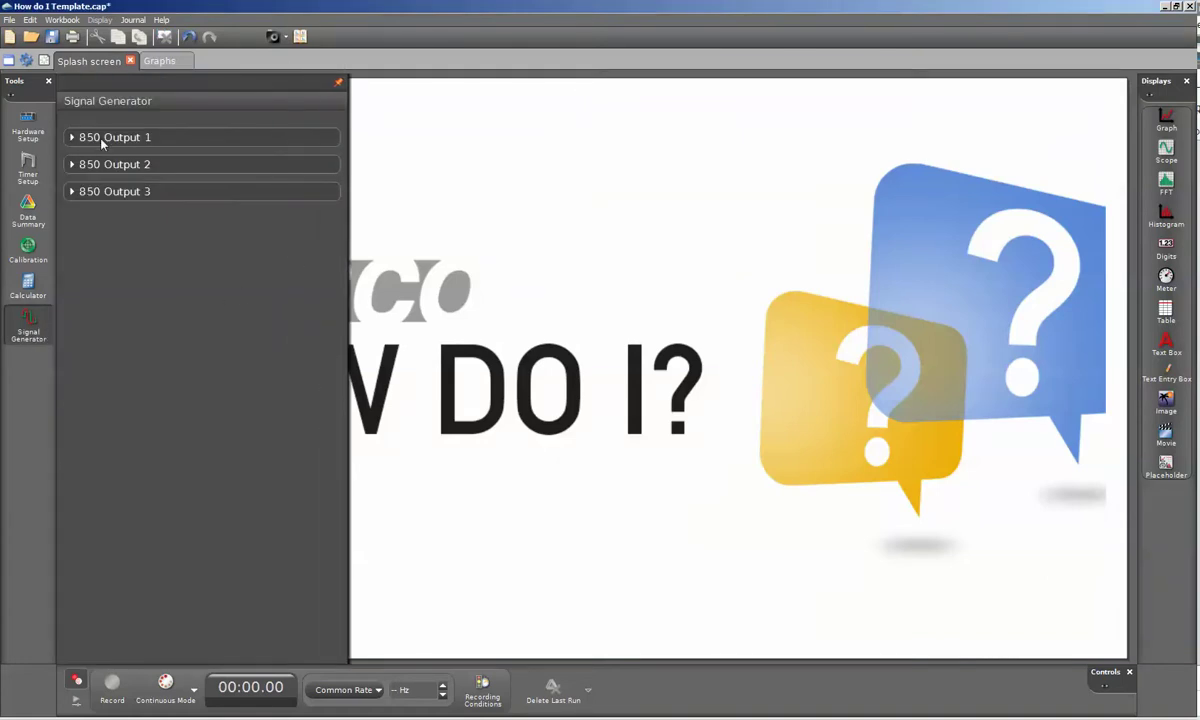
left_click(73, 138)
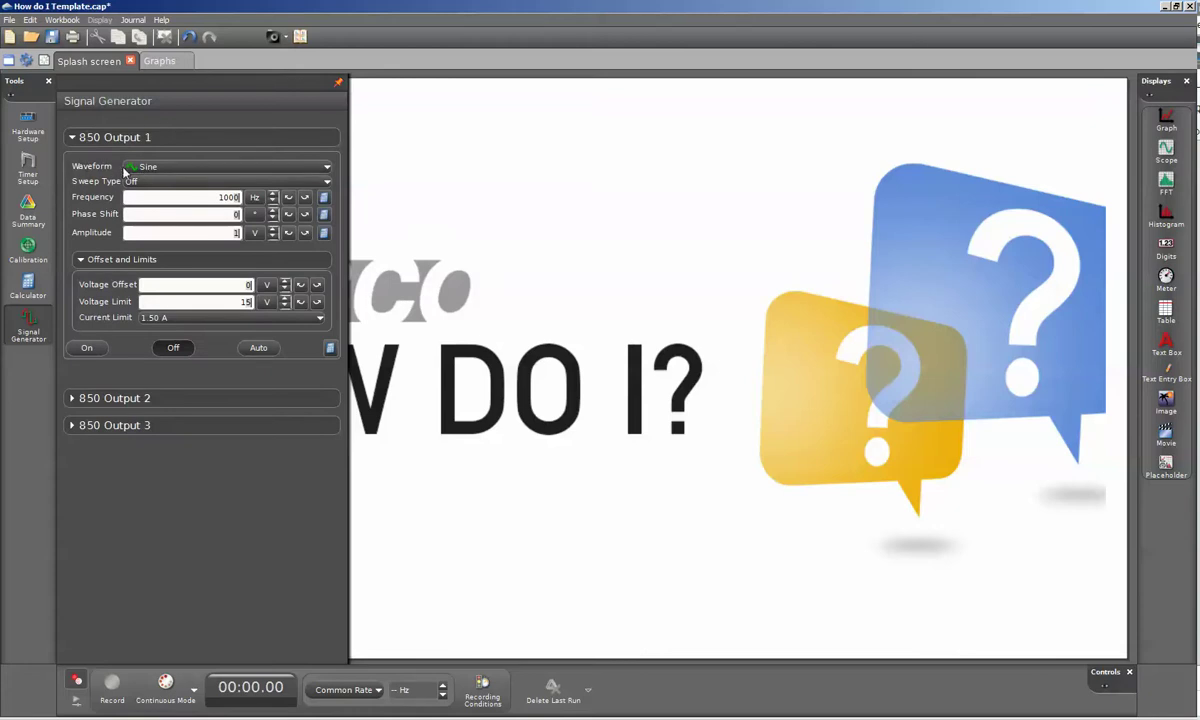
- Make 850 Output 1 a Positive Ramp at 0.1 Hz with Auto output, then close the generator
left_click(171, 168)
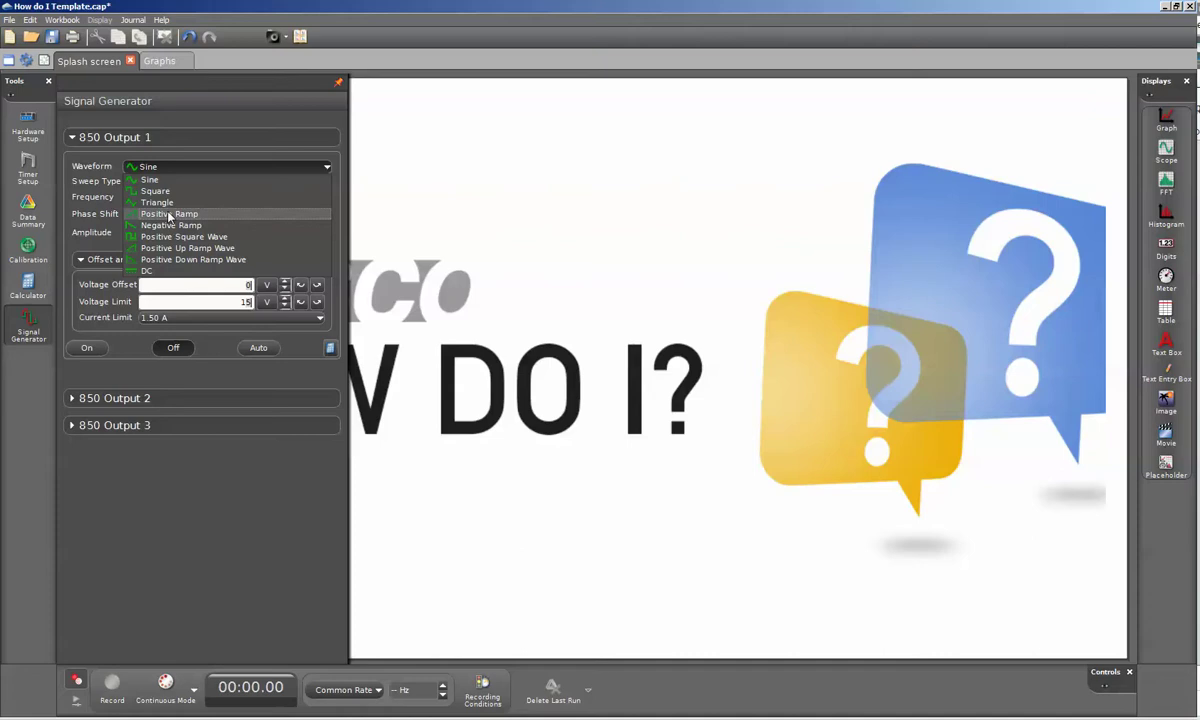
left_click(170, 214)
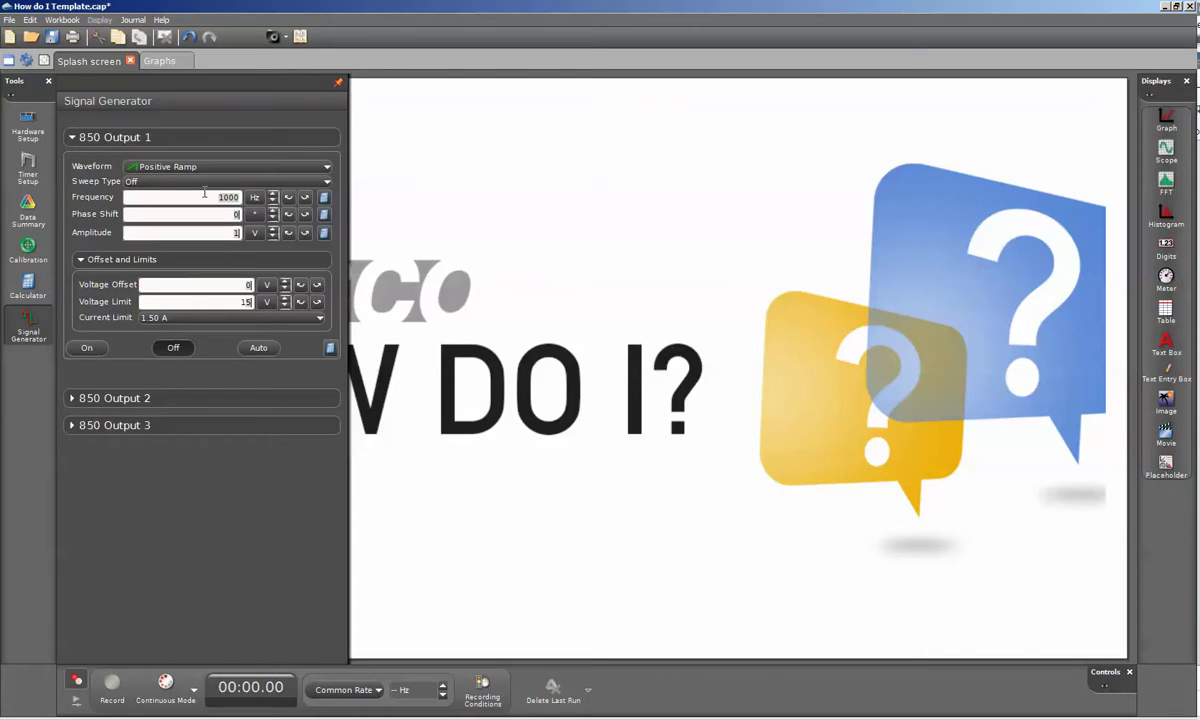
type("0.1")
left_click(257, 348)
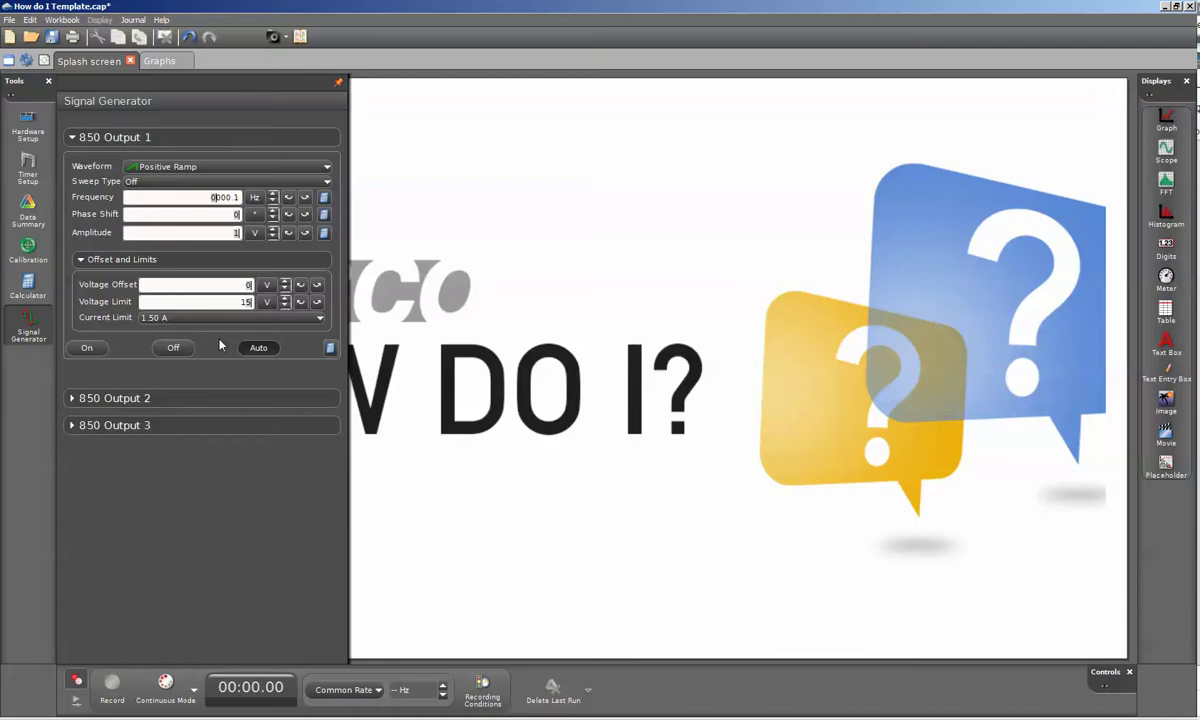
left_click(15, 300)
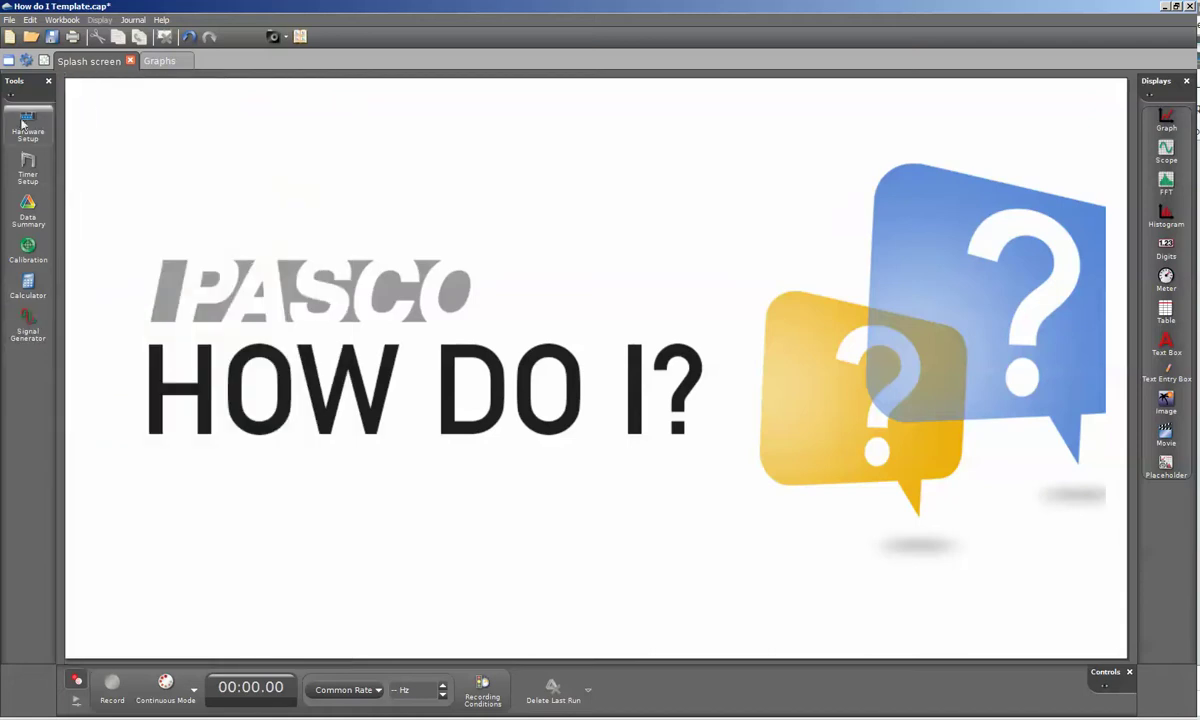
- Attach an Output Voltage-Current Sensor to the 850 interface's signal output in Hardware Setup
left_click(25, 125)
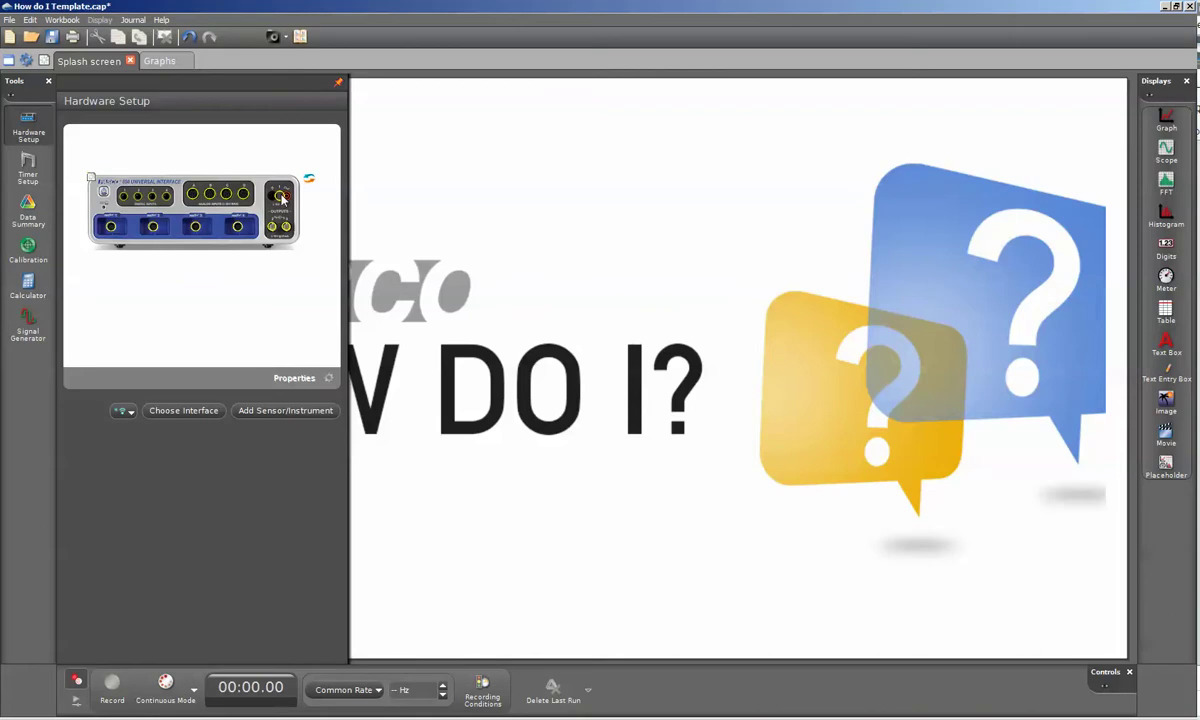
left_click(282, 199)
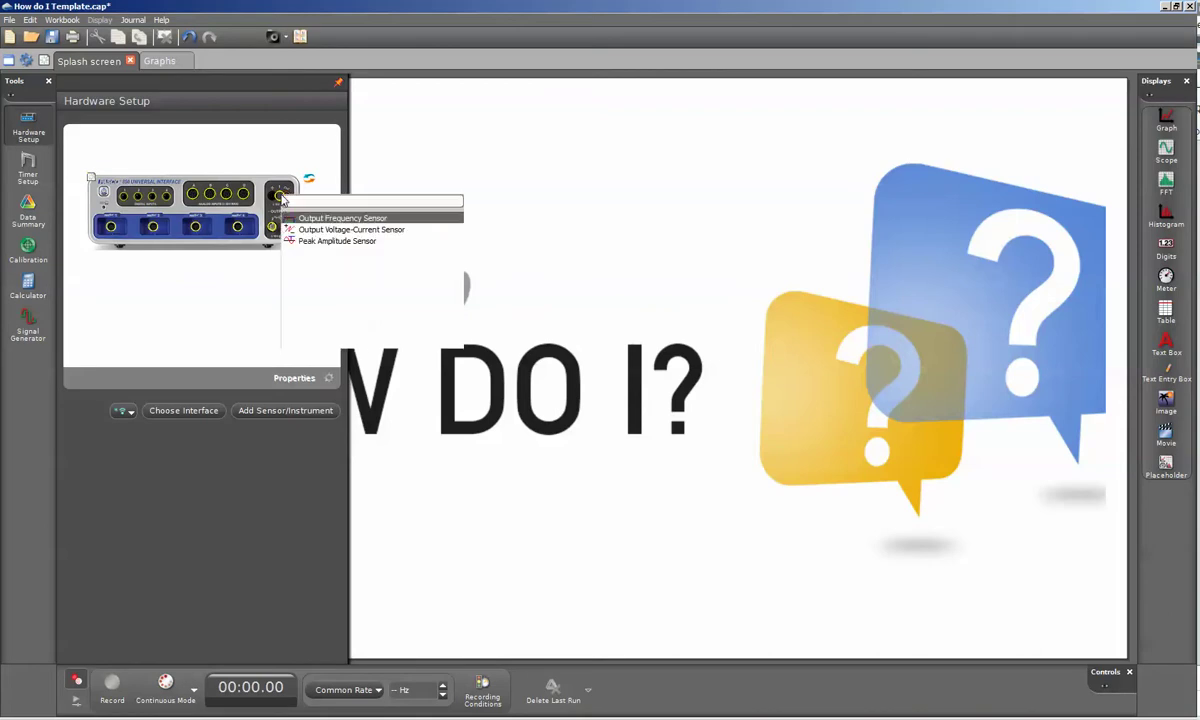
left_click(345, 229)
left_click(36, 125)
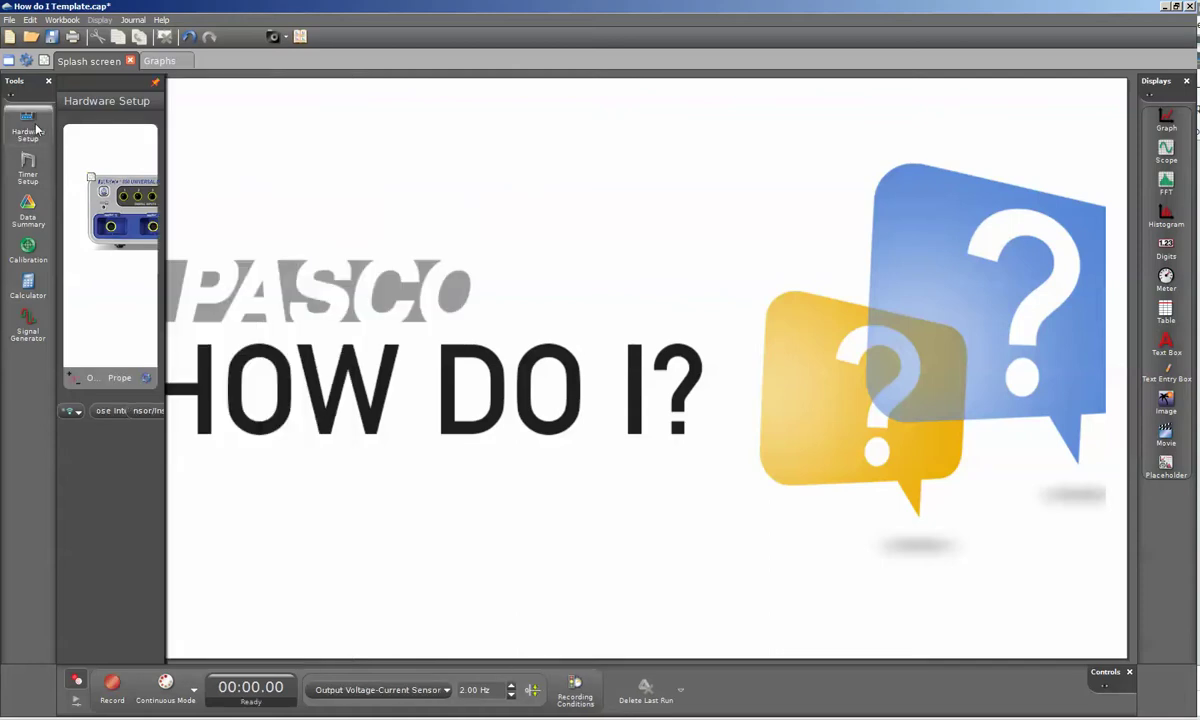
- On the Graphs page, put Output Voltage (V) on the vertical axis against Time
left_click(158, 61)
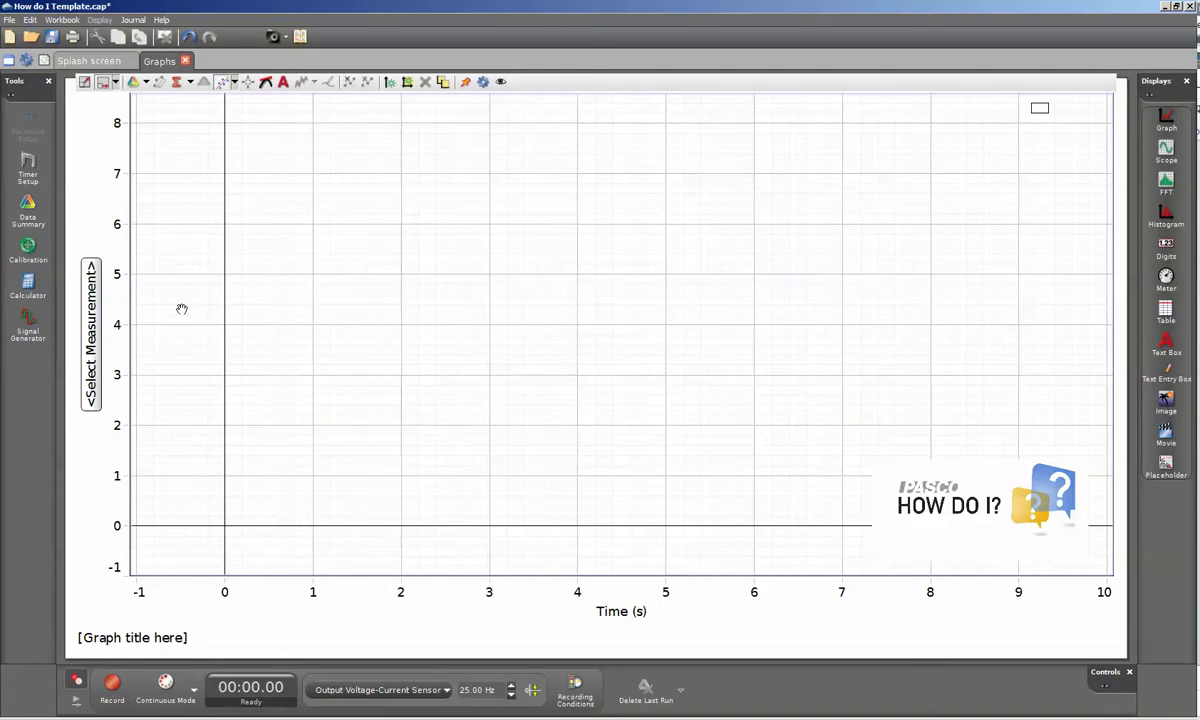
left_click(91, 367)
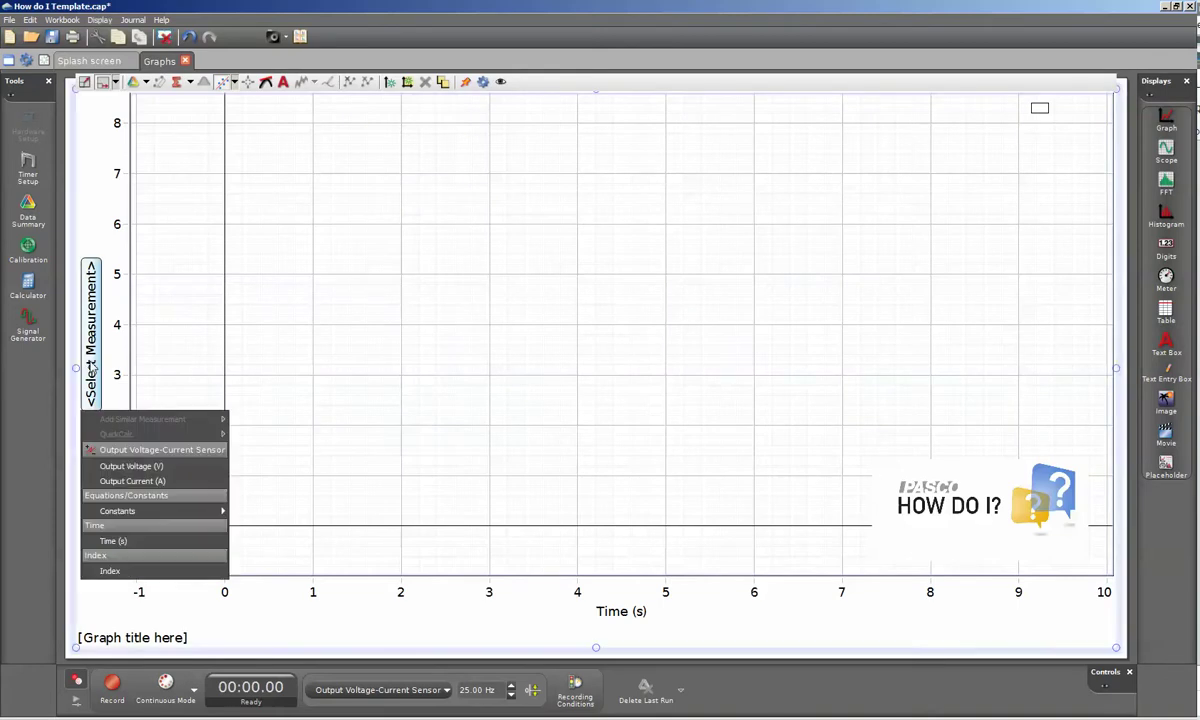
left_click(110, 463)
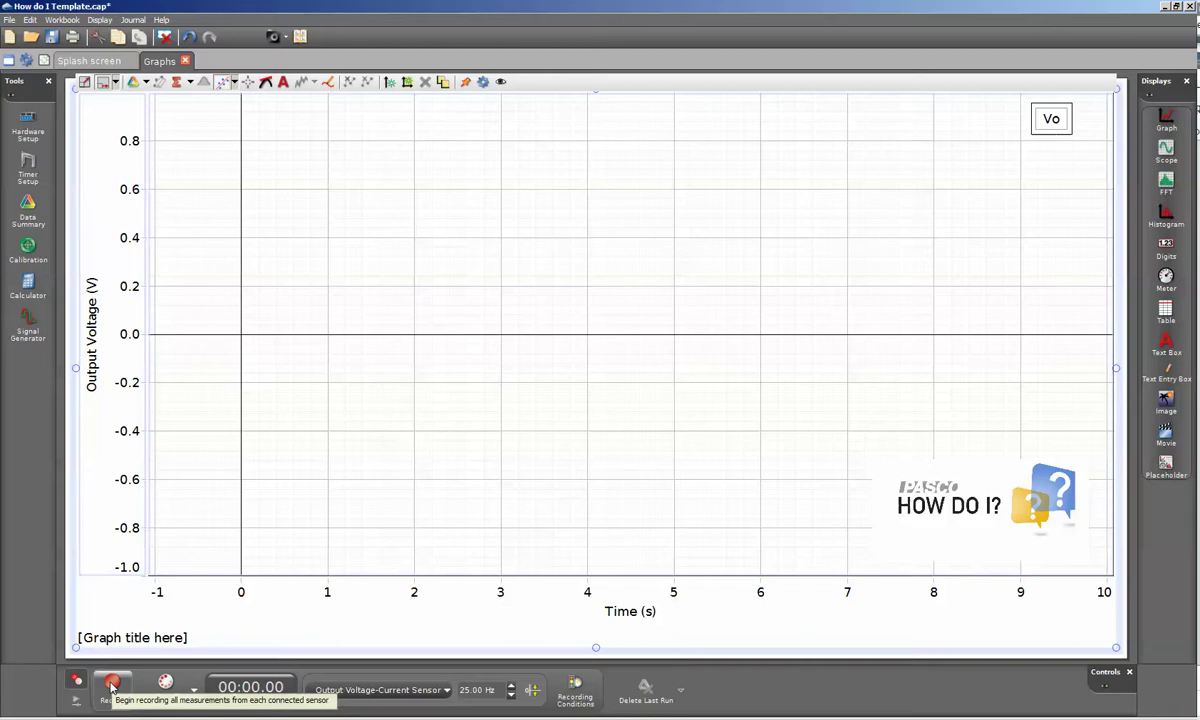
- Record a roughly 3-second Run #1 flat at 0 V, then reopen the Signal Generator
left_click(112, 684)
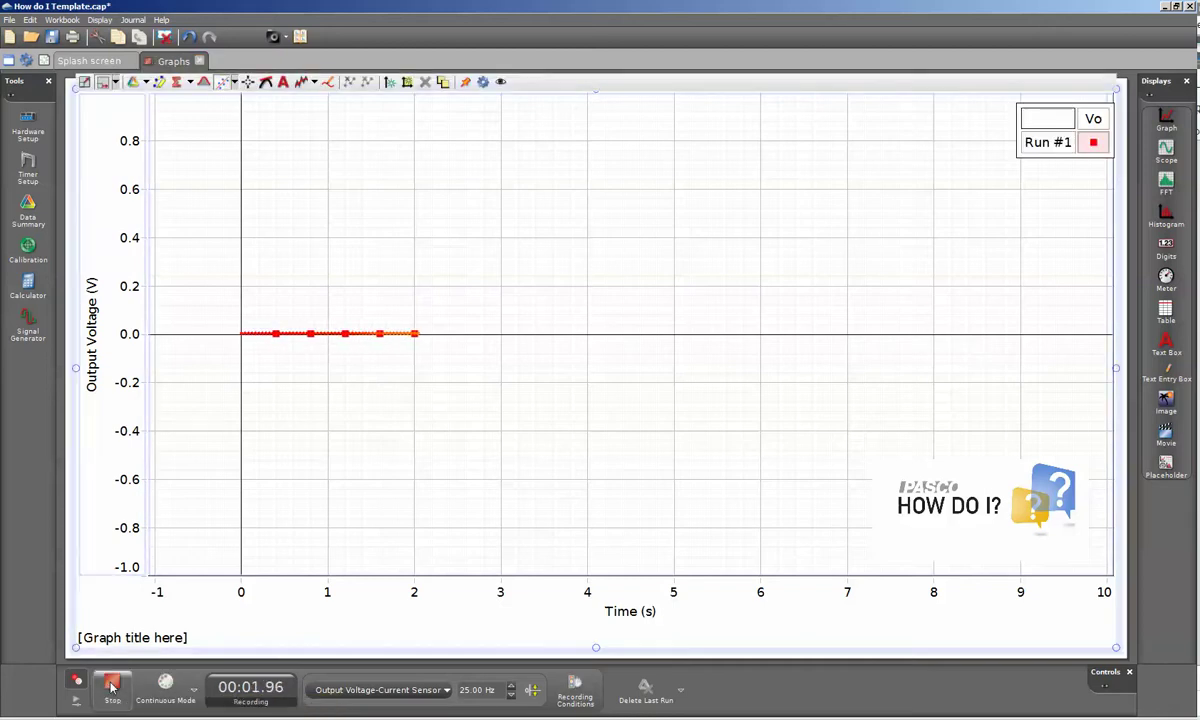
left_click(112, 684)
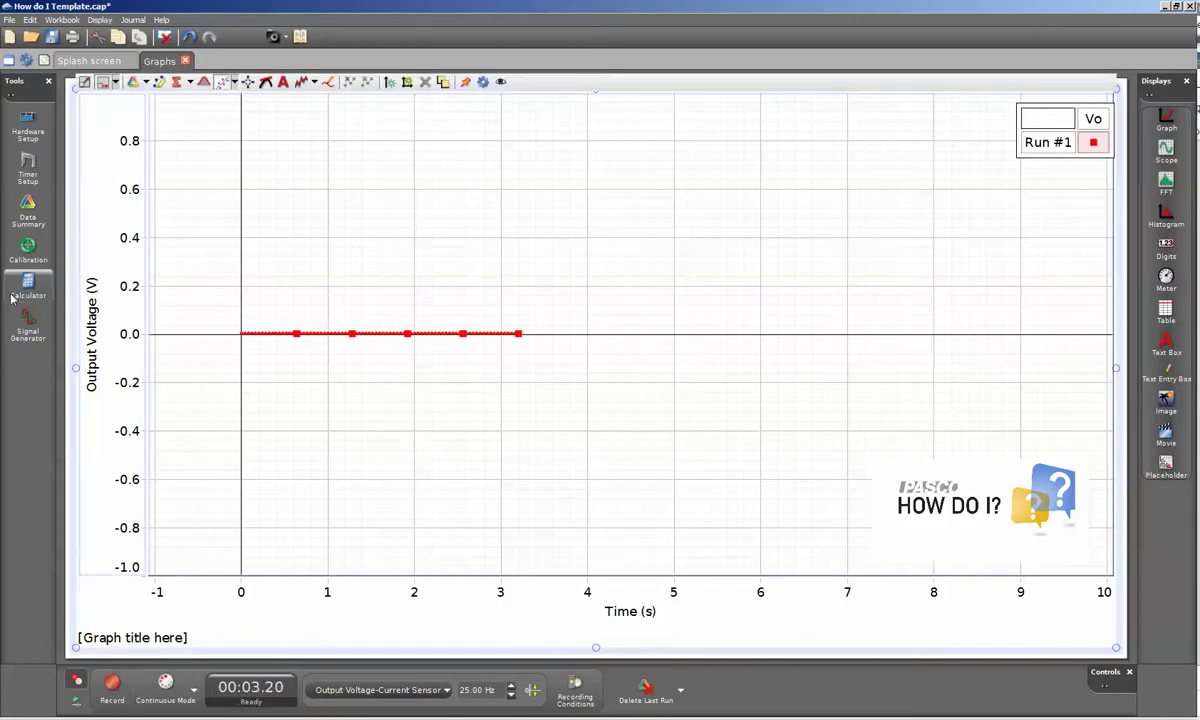
left_click(22, 328)
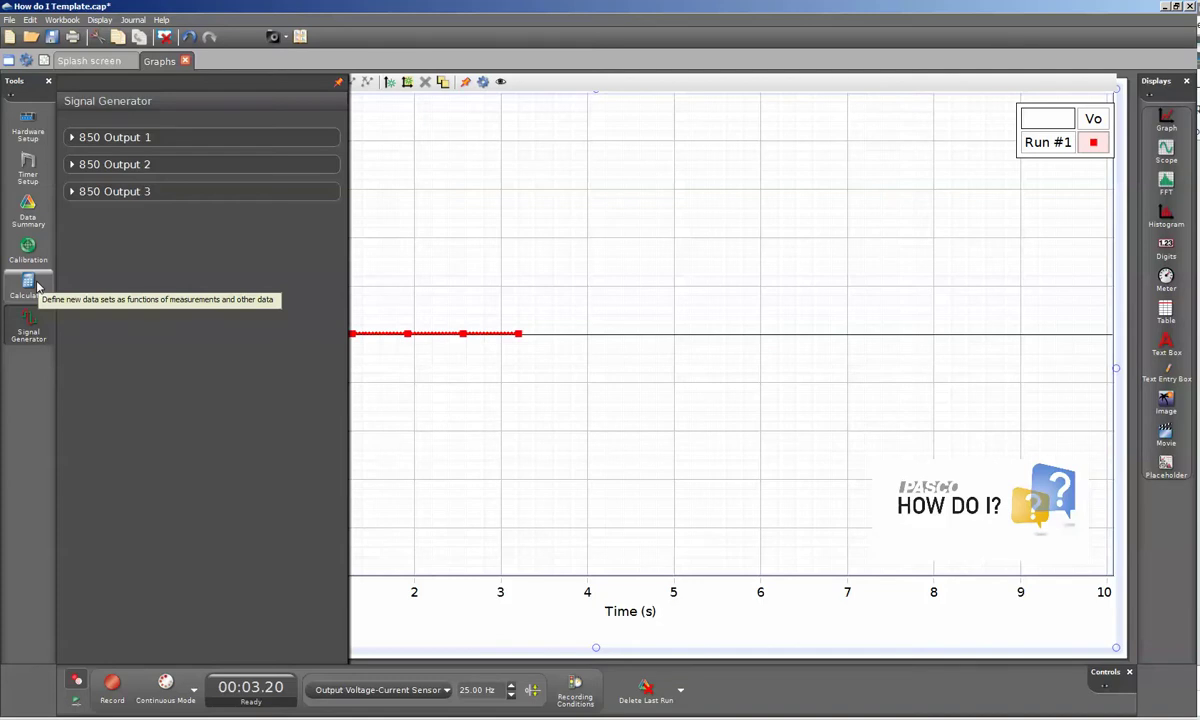
- Reapply Positive Ramp, 0.1 Hz and Auto output to 850 Output 1, then close the panel
left_click(73, 141)
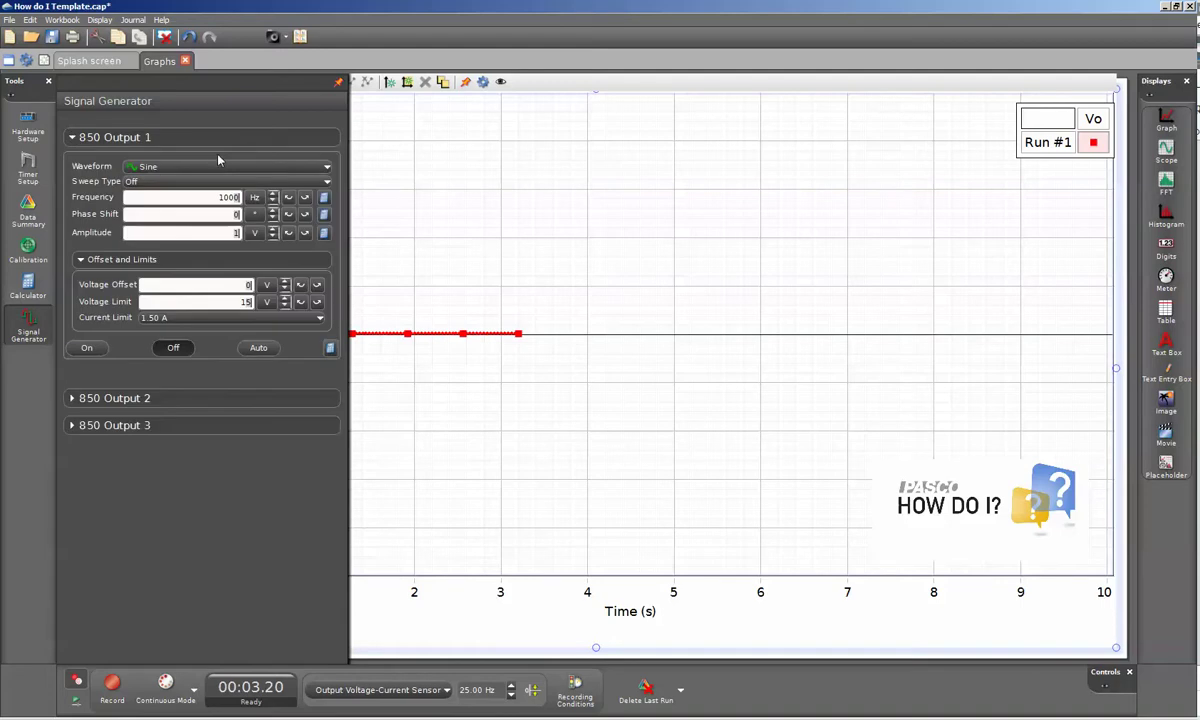
left_click(196, 168)
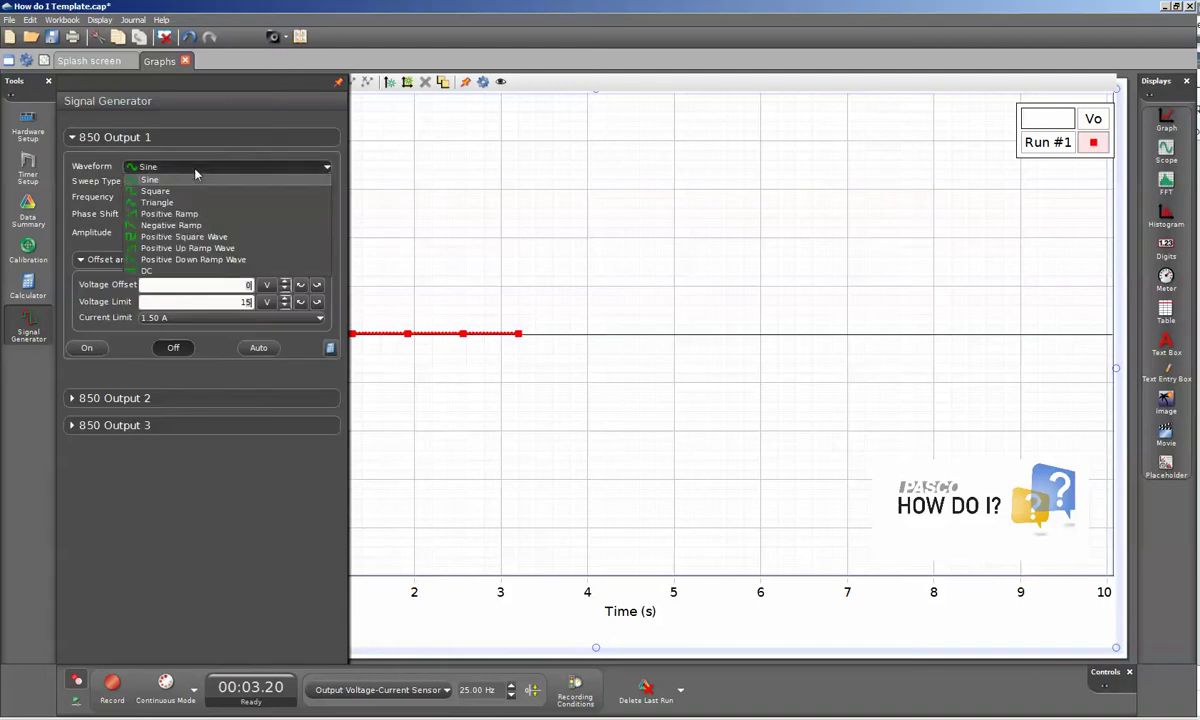
left_click(170, 213)
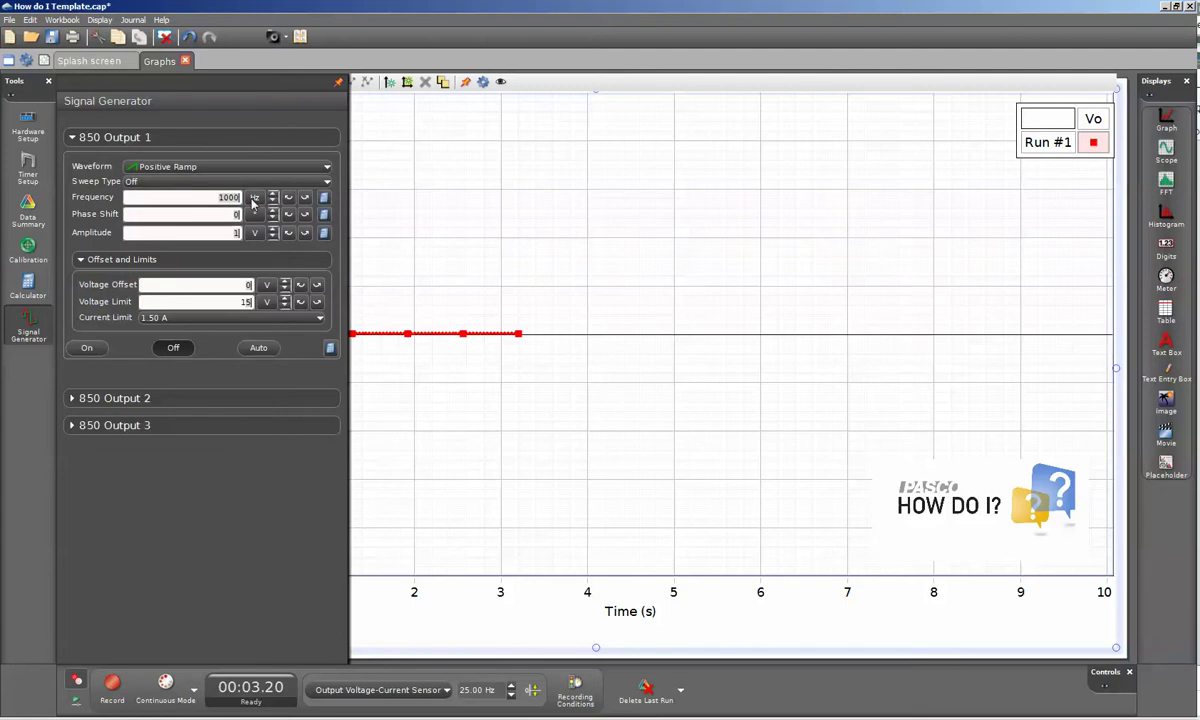
type("0.1")
left_click(256, 348)
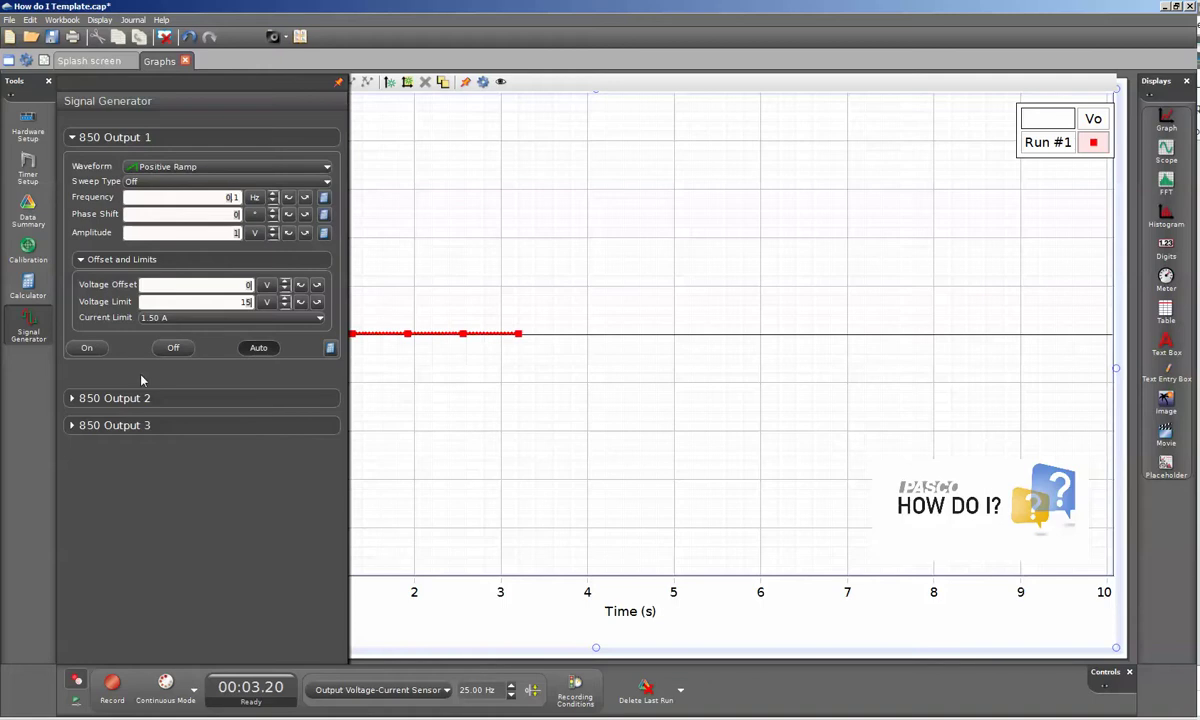
left_click(24, 328)
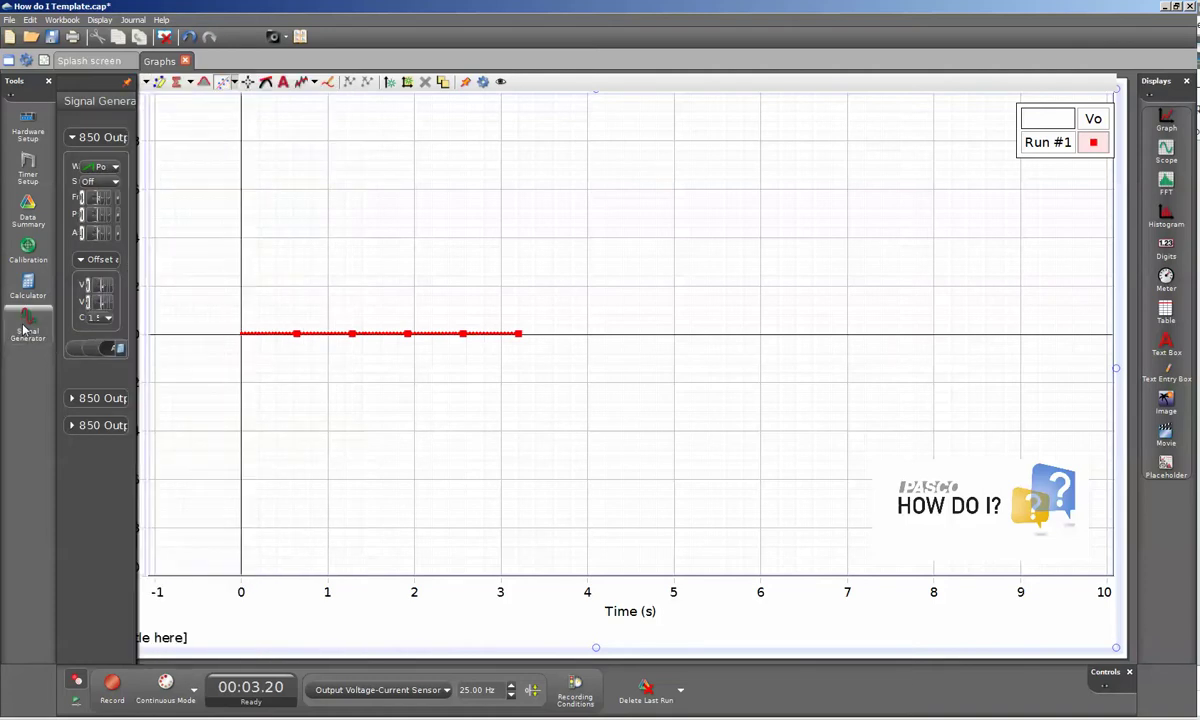
- Record a roughly 17-second Run #2 ramping between −1 V and 1 V
left_click(110, 686)
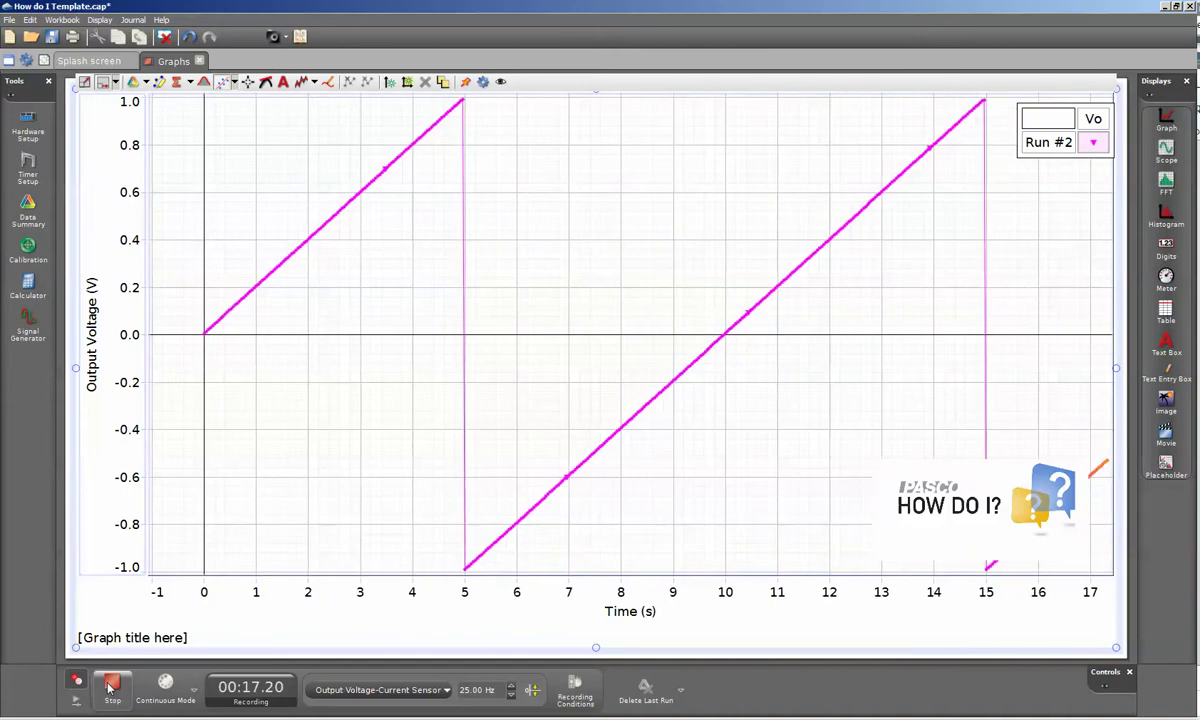
left_click(110, 686)
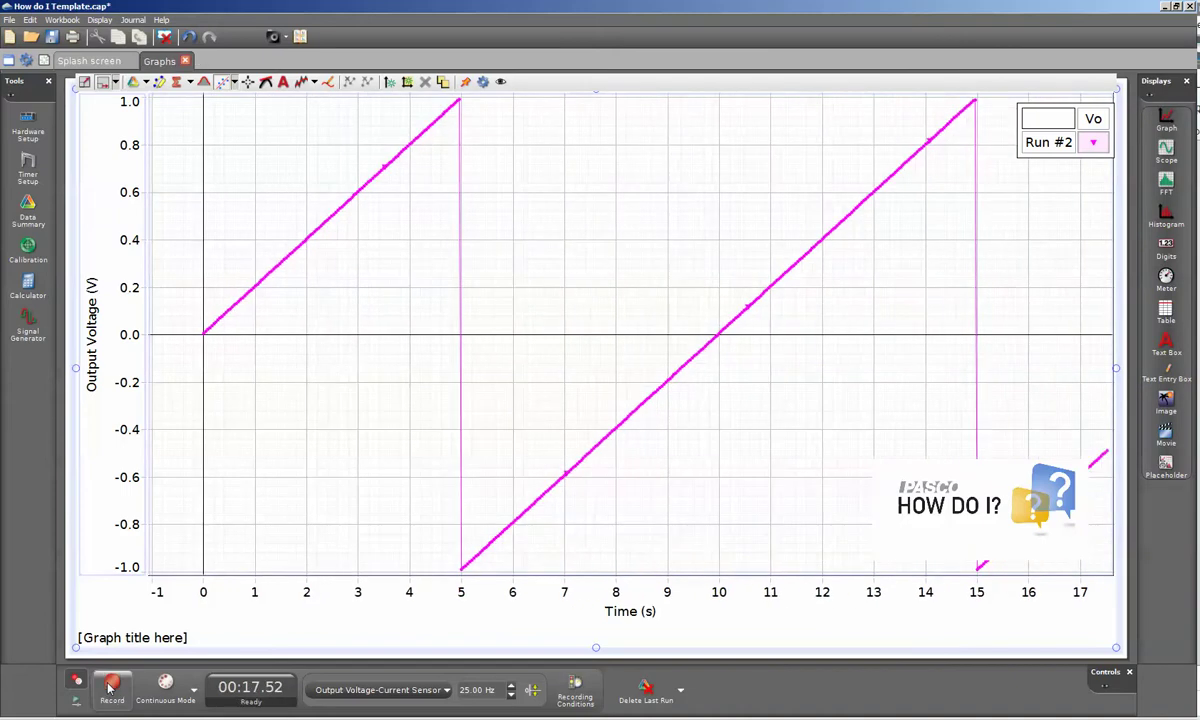
left_click(27, 330)
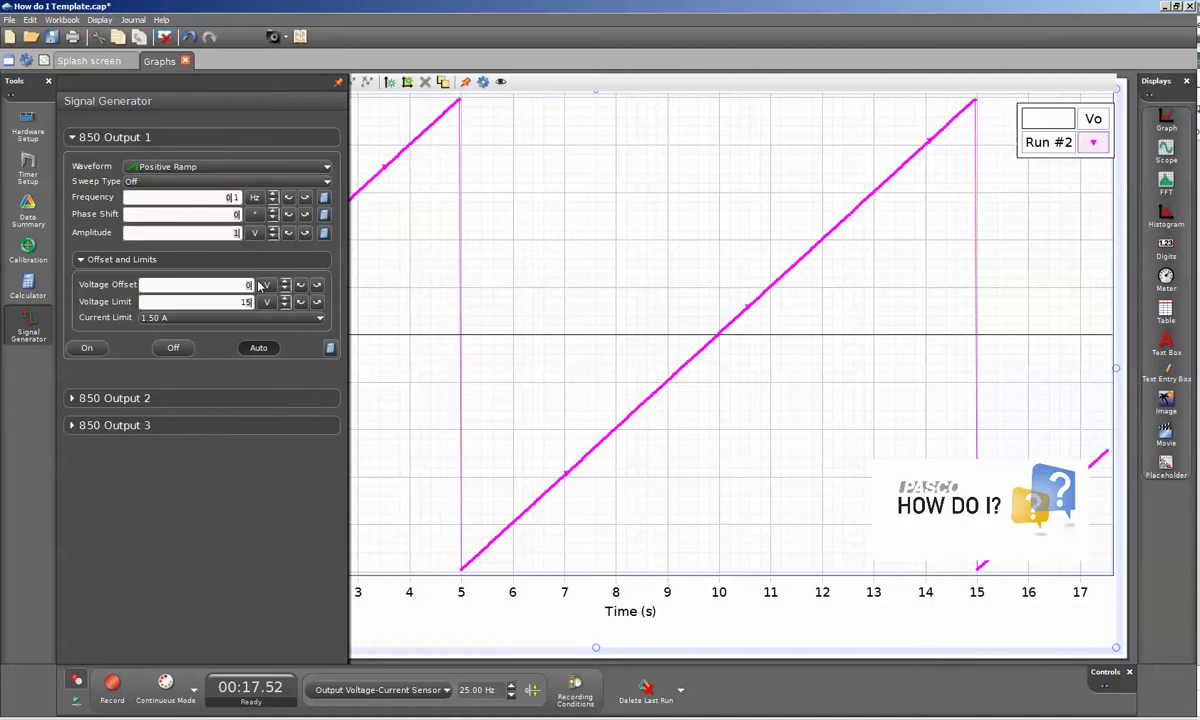
- Raise the Output 1 Voltage Offset to 1 V and close the generator
scroll(258, 286, "up", 1)
left_click(28, 322)
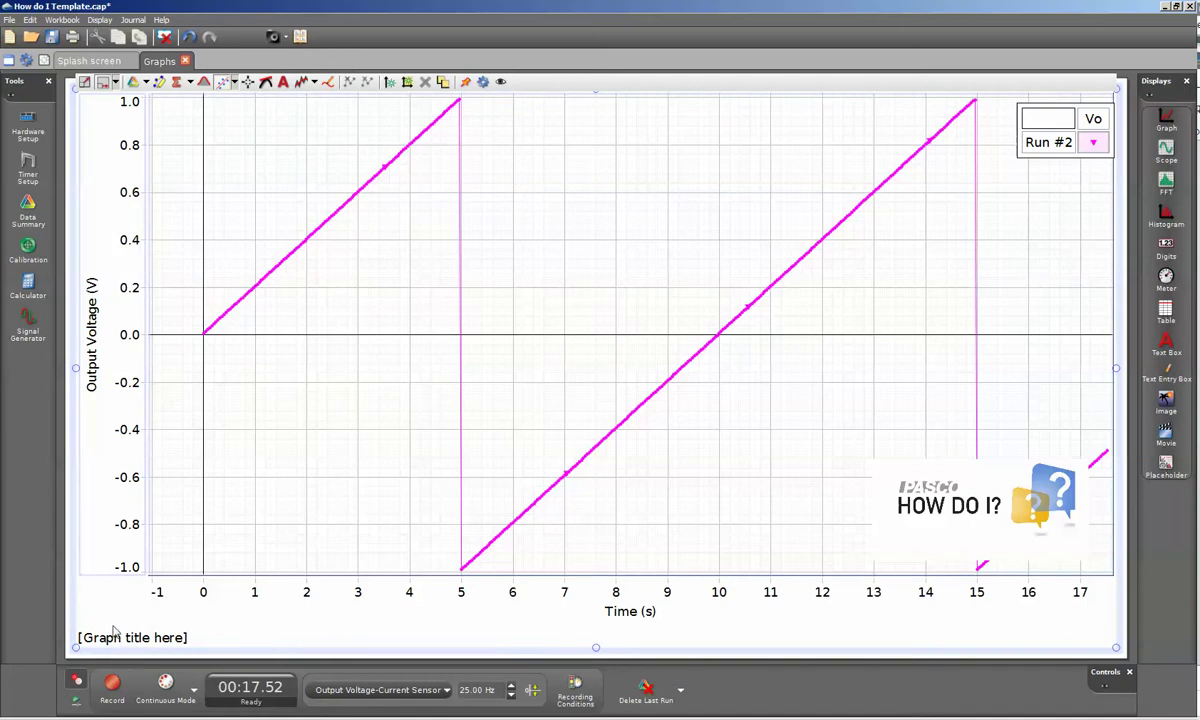
- Record a roughly 13-second Run #3 ramping between 0 V and 2 V
left_click(112, 686)
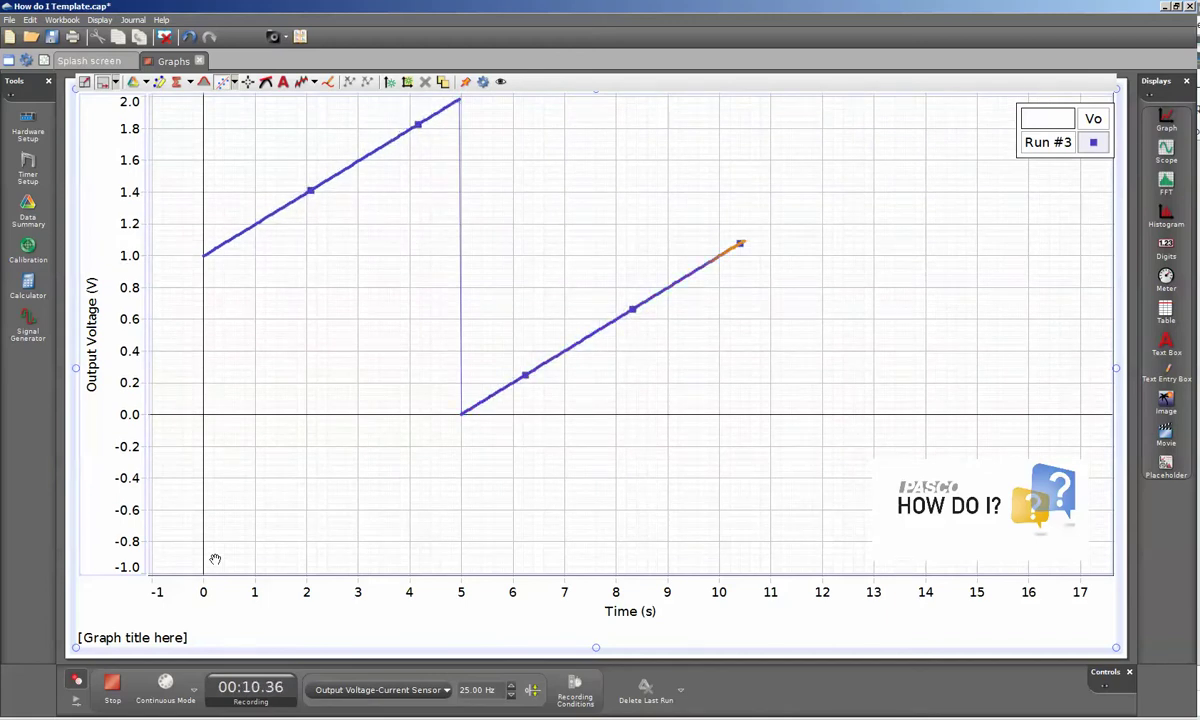
left_click(110, 686)
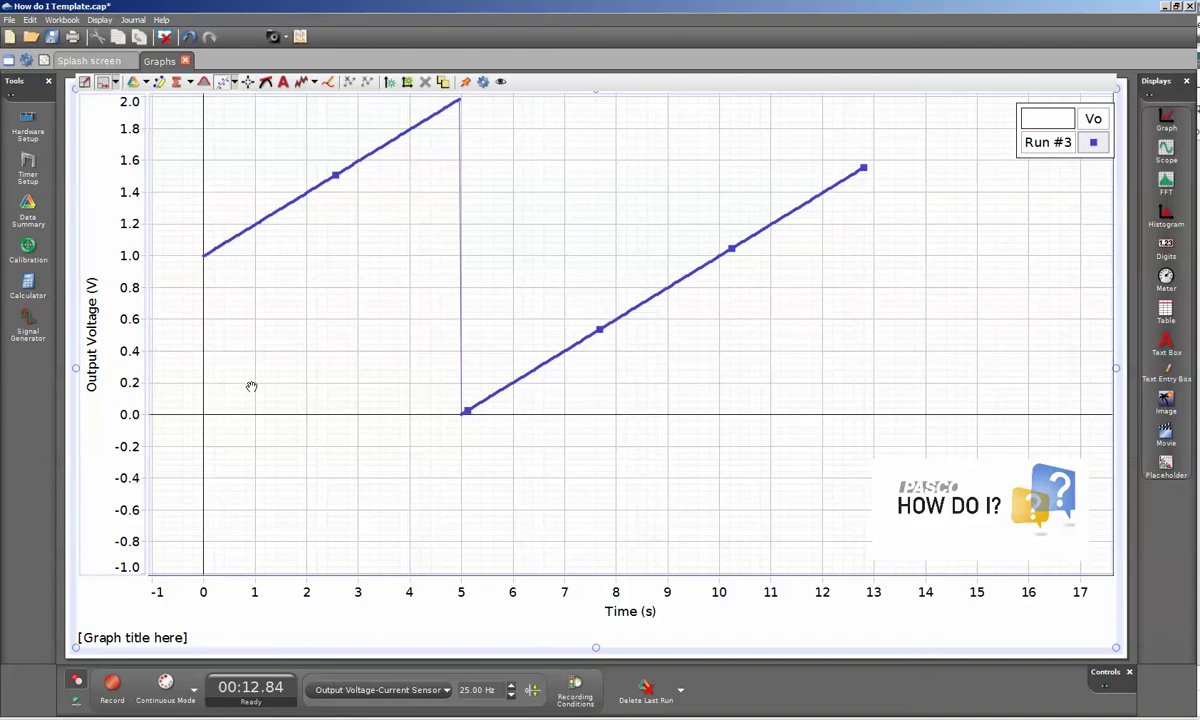
left_click(36, 320)
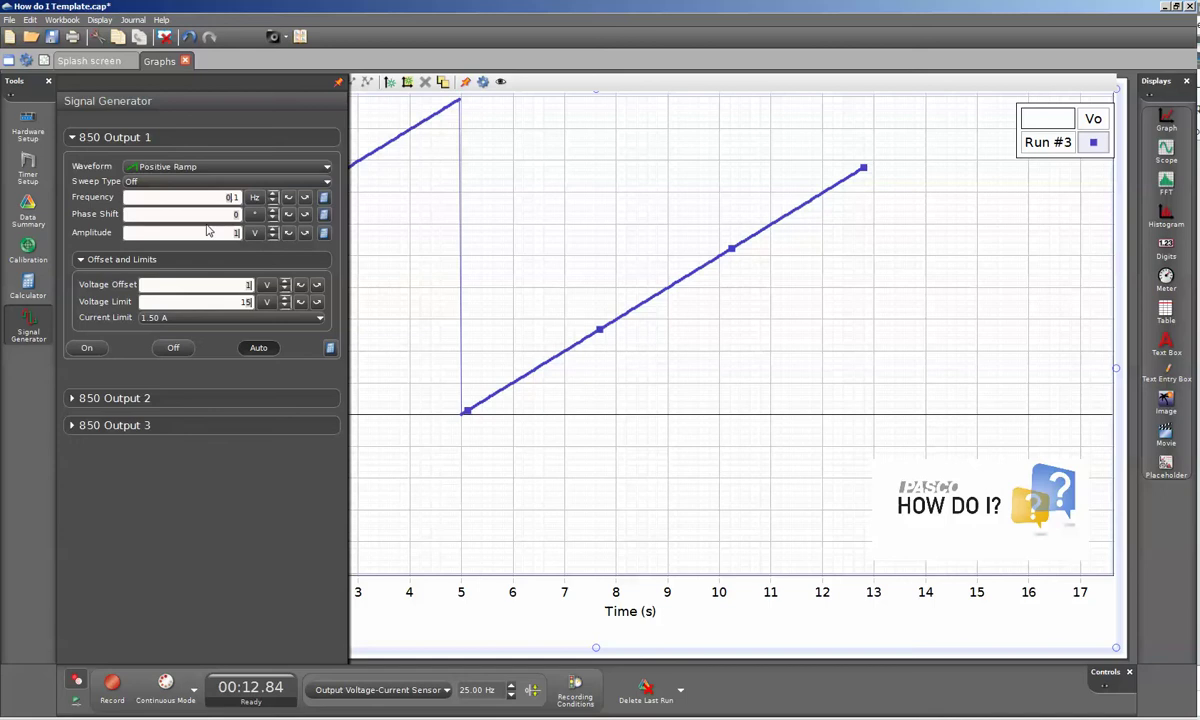
- Set a 180° Phase Shift on Output 1, collapse its section, and close the generator
type("18")
left_click(71, 136)
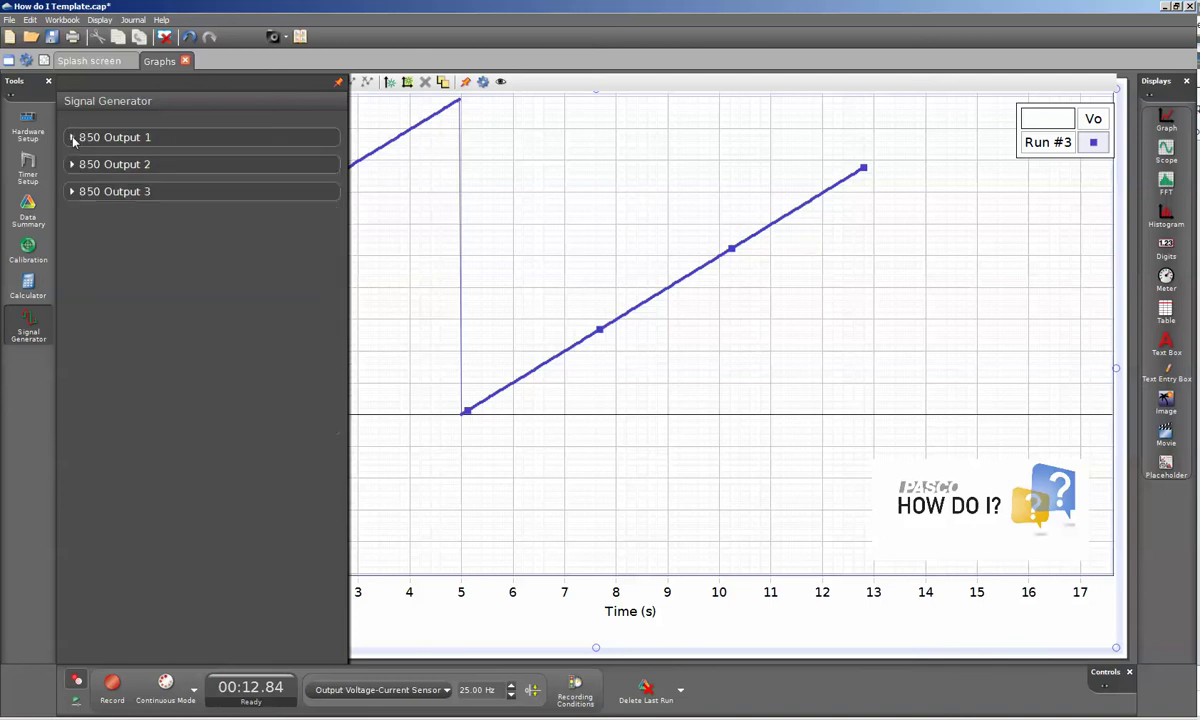
left_click(37, 320)
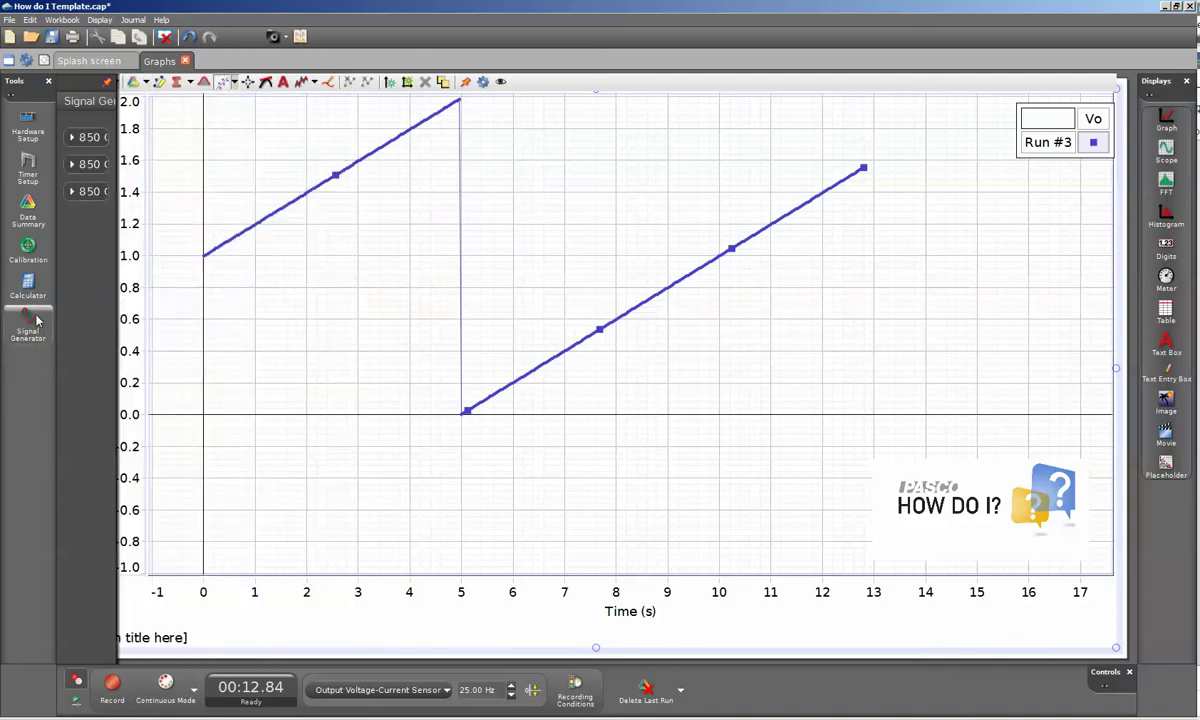
- Record Run #4 for about 12 seconds, capturing the phase-shifted 0 to 2 V ramp
left_click(112, 686)
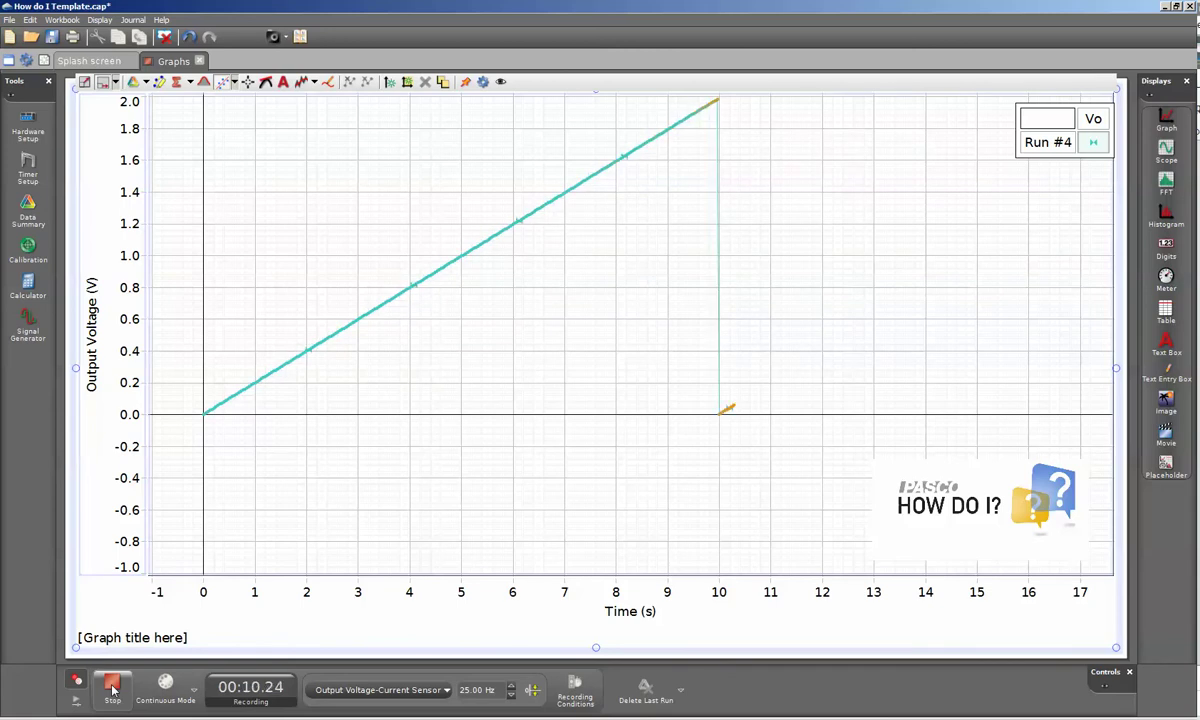
left_click(112, 688)
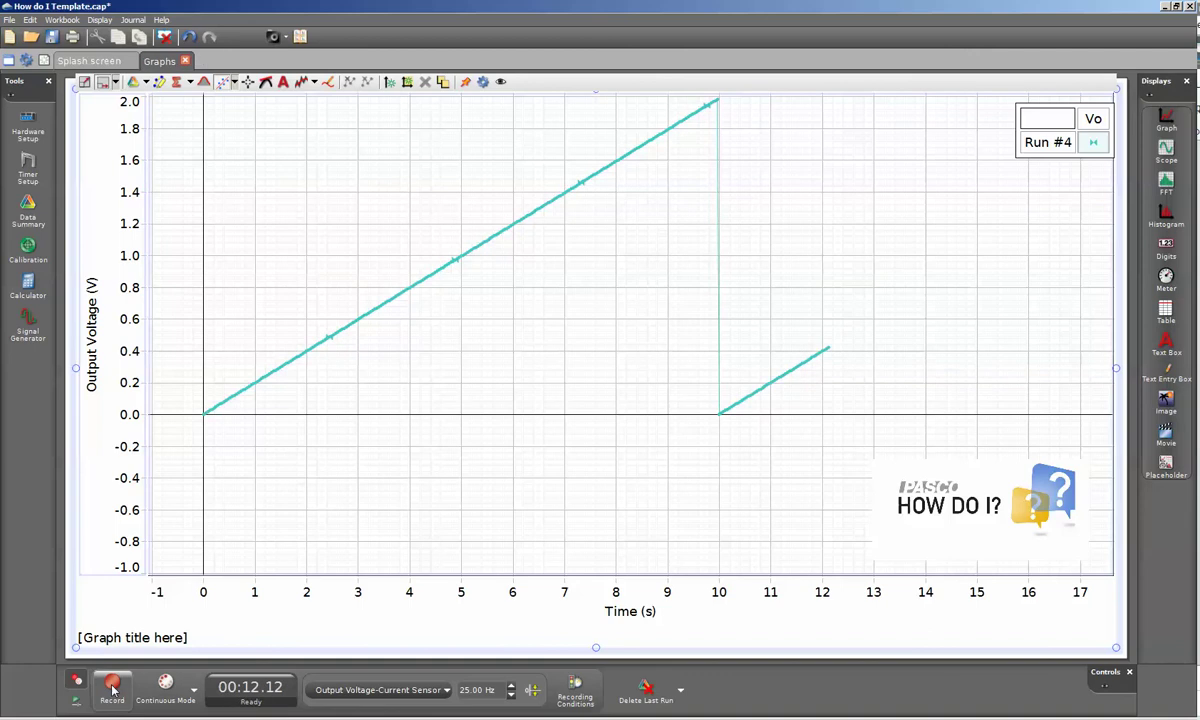